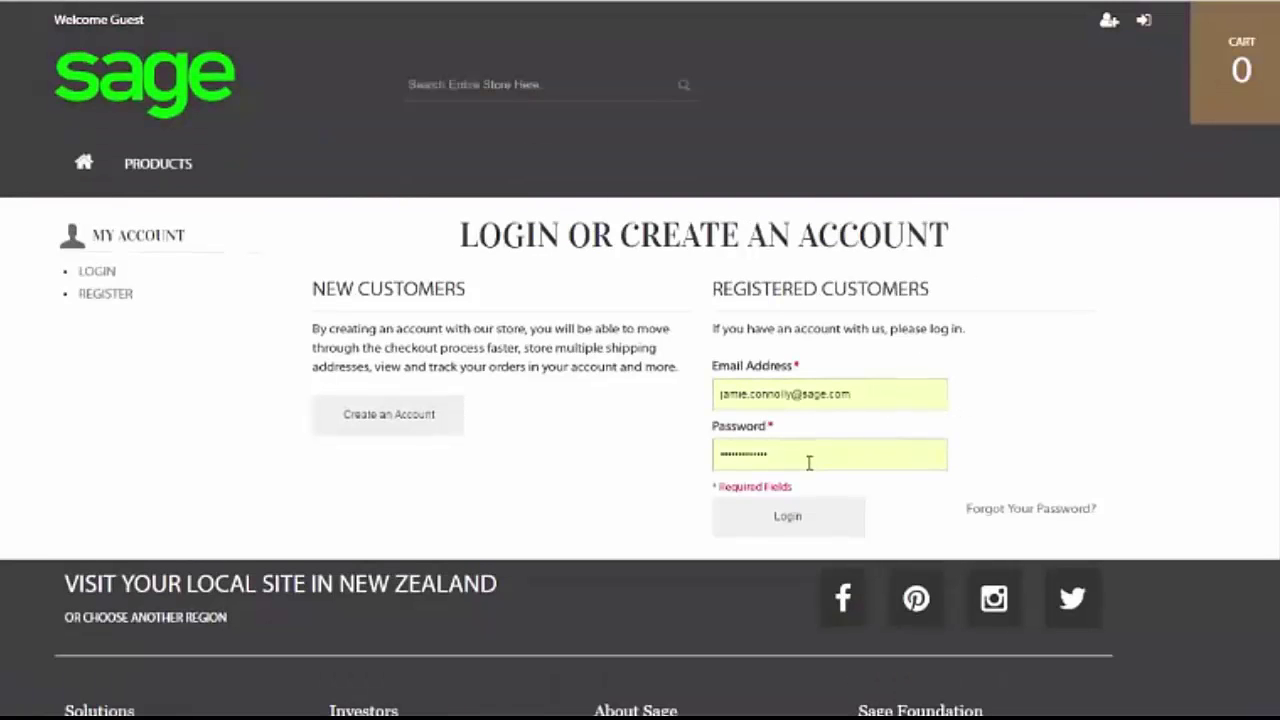
# Log in as the Joy's Inc. registered customer with the entered email and password.
pyautogui.click(775, 517)
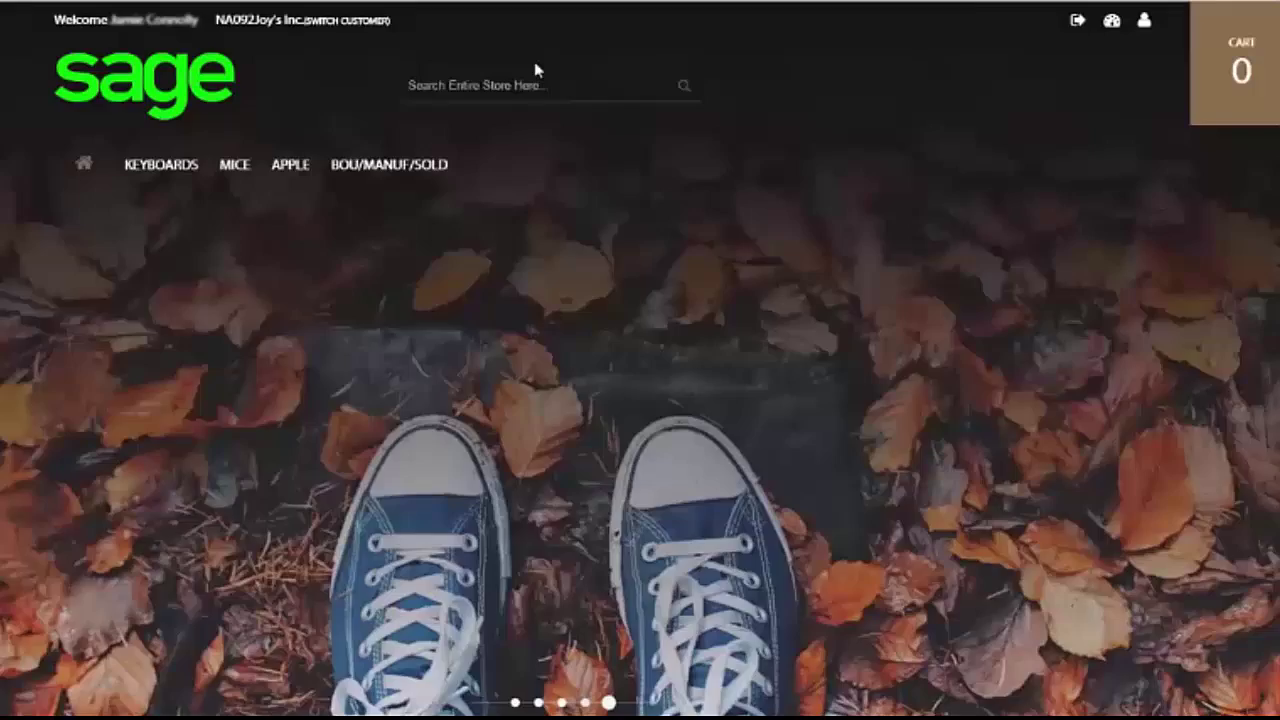
# Browse BOU/MANUF/SOLD in list and grid view and add the PCI E 128 MB Graphics Adapter.
pyautogui.click(534, 85)
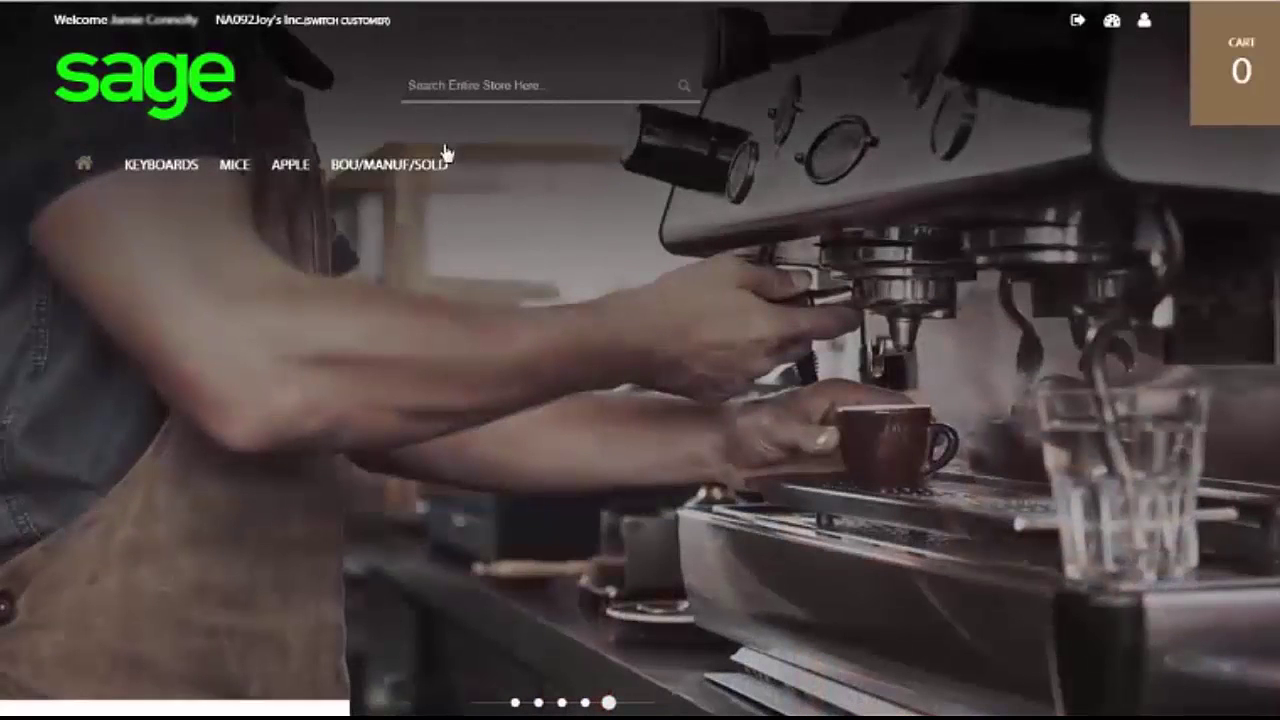
pyautogui.click(422, 164)
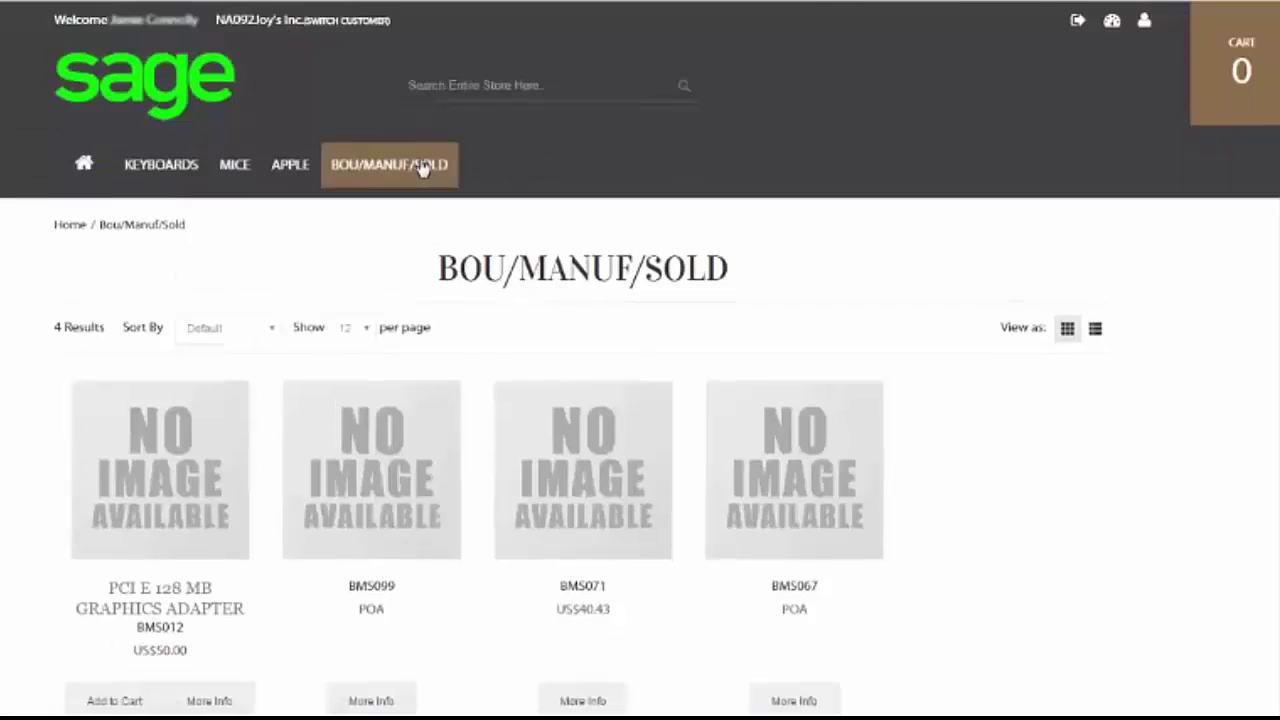
pyautogui.click(1097, 336)
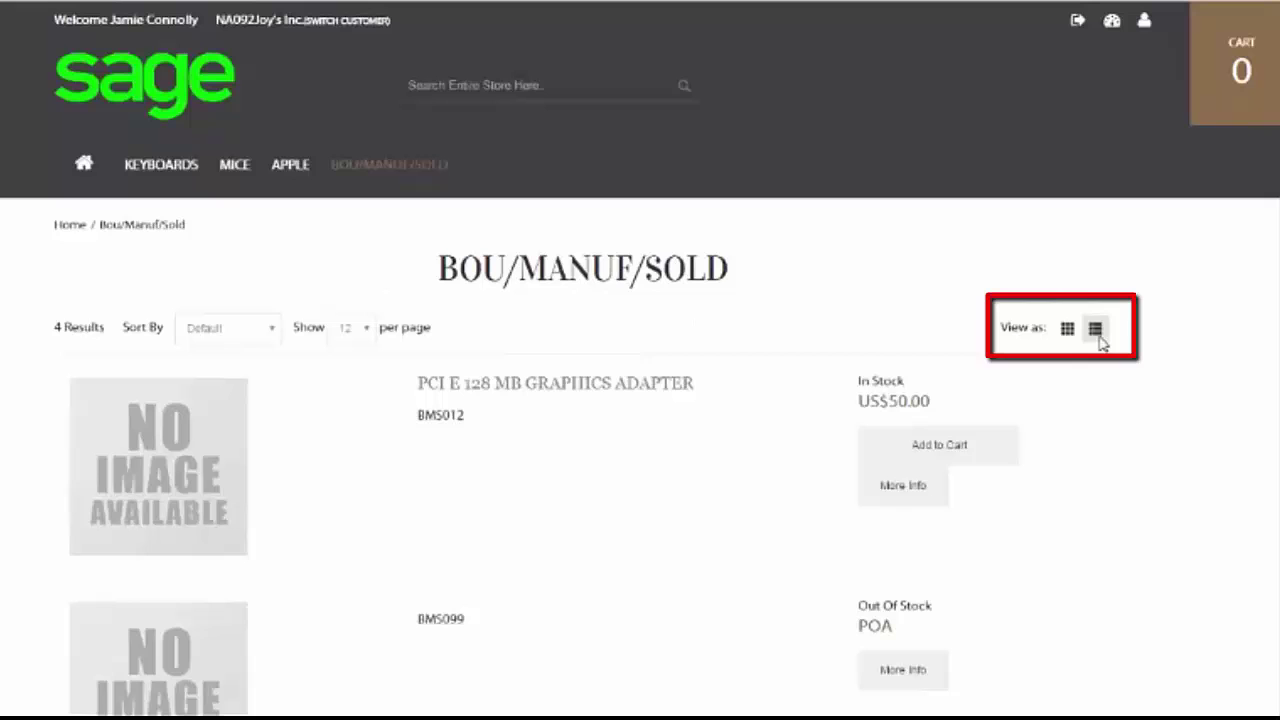
pyautogui.click(1068, 332)
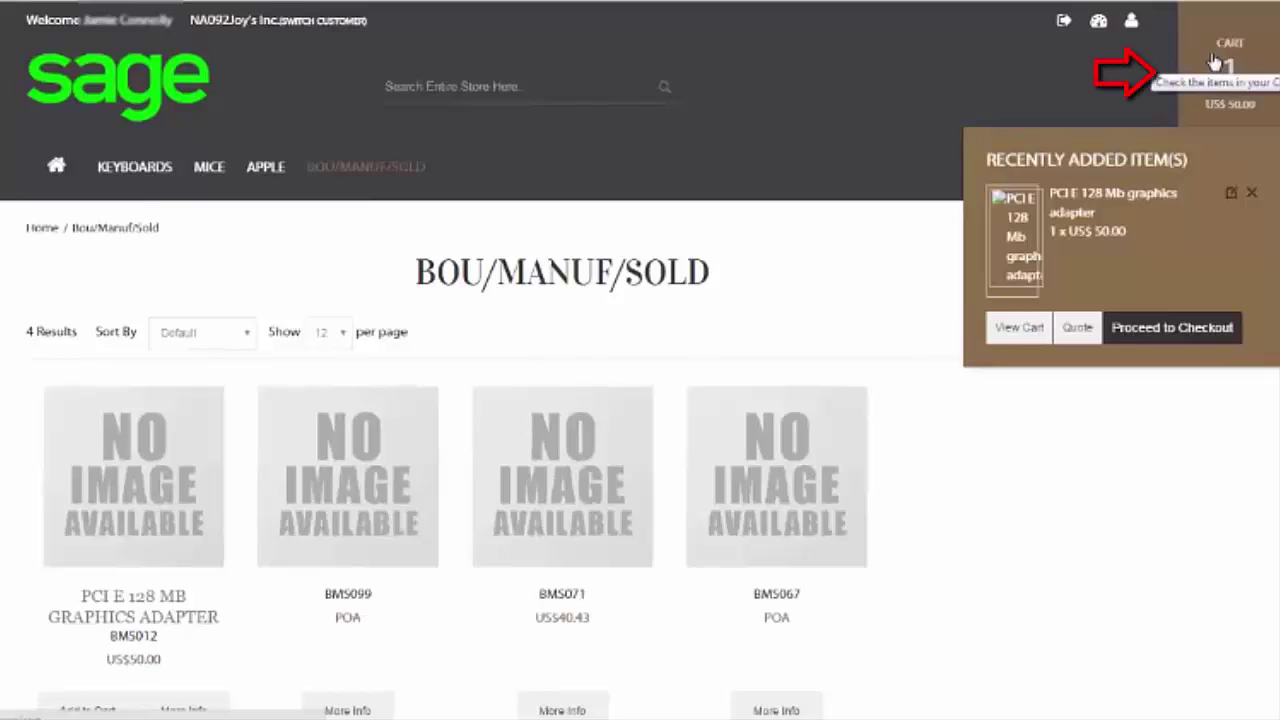
# Update the cart's graphics adapter to Qty 2 and Disc 10, giving a US$90.00 total.
pyautogui.click(1215, 62)
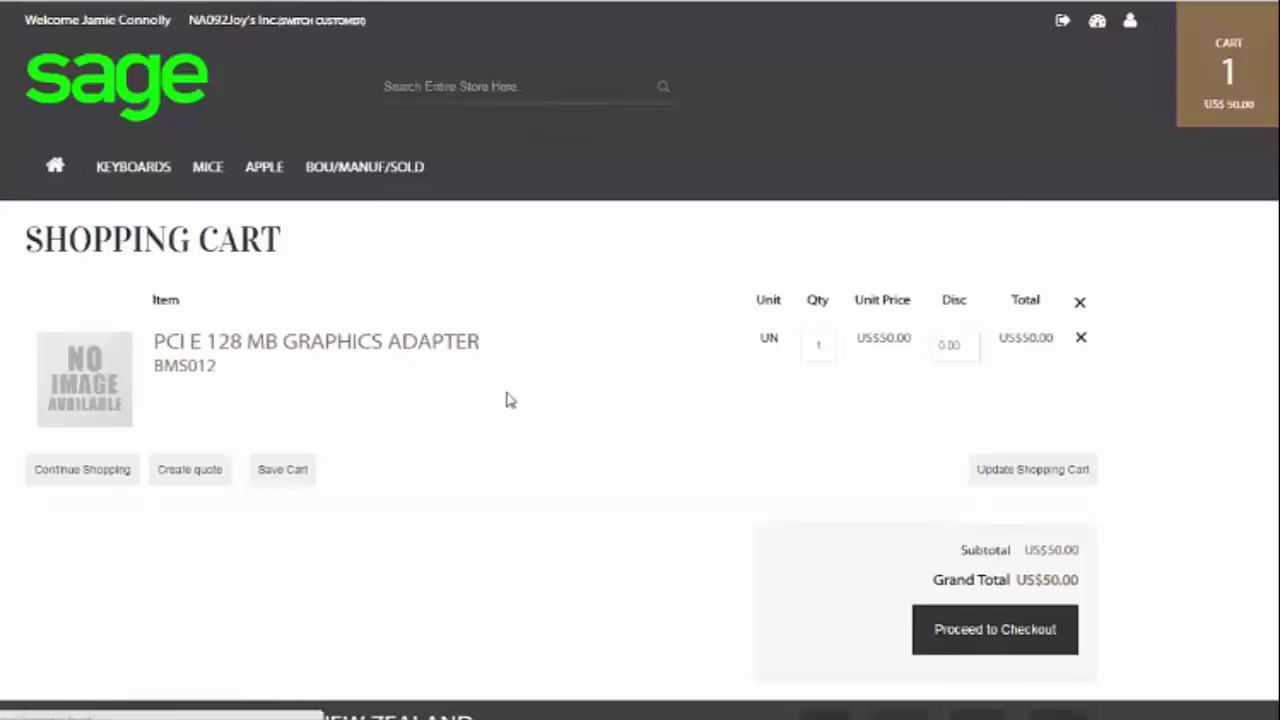
pyautogui.click(820, 342)
pyautogui.doubleClick(820, 343)
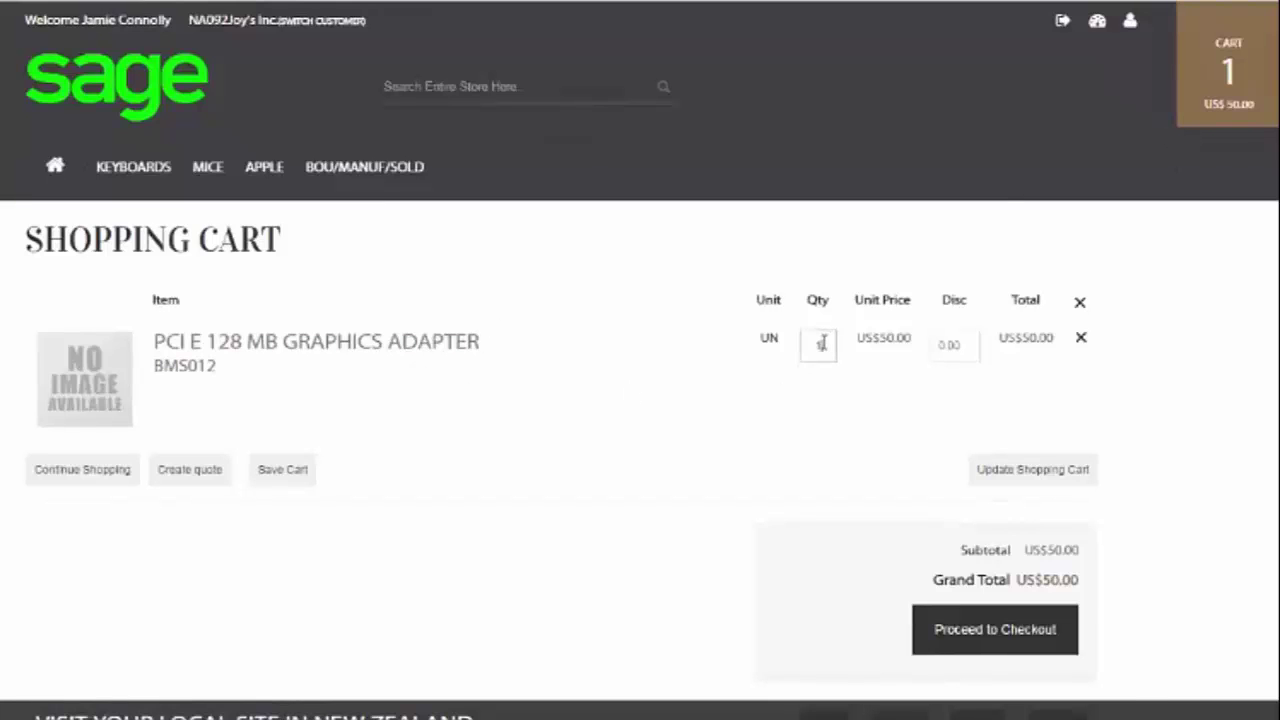
pyautogui.write('2')
pyautogui.click(955, 345)
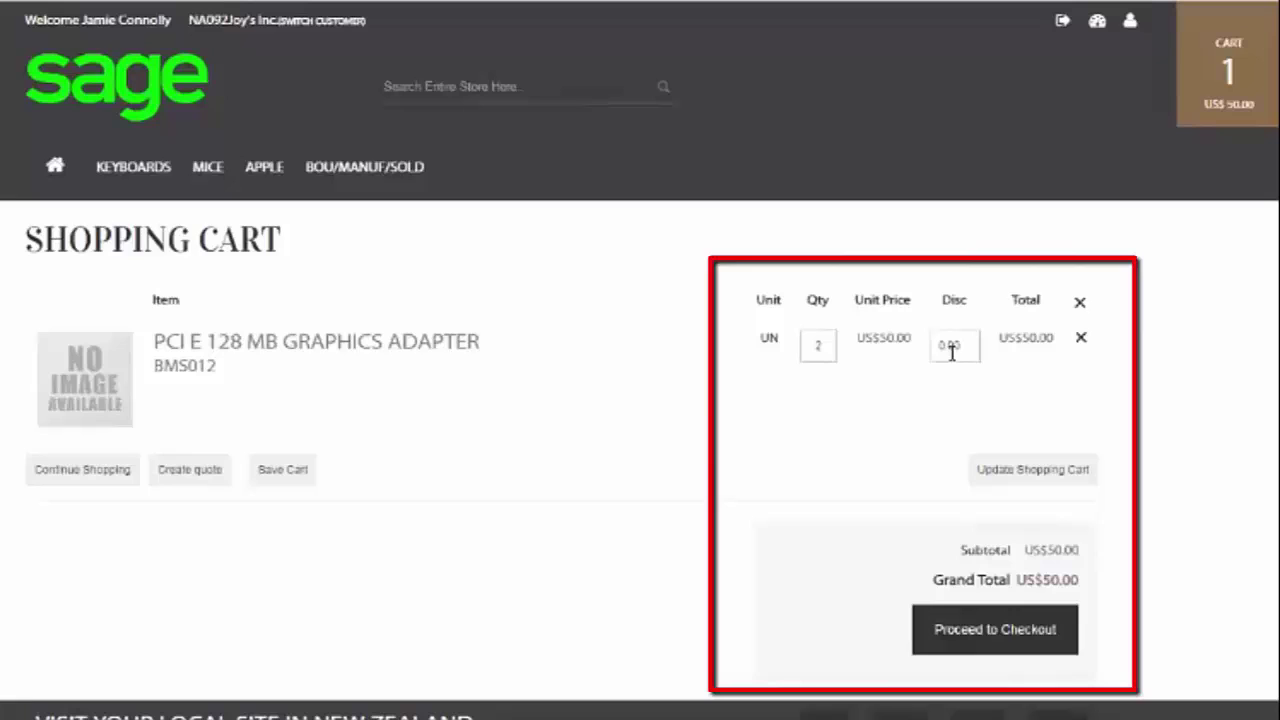
pyautogui.moveTo(962, 347); pyautogui.dragTo(916, 344)
pyautogui.write('10')
pyautogui.click(1069, 478)
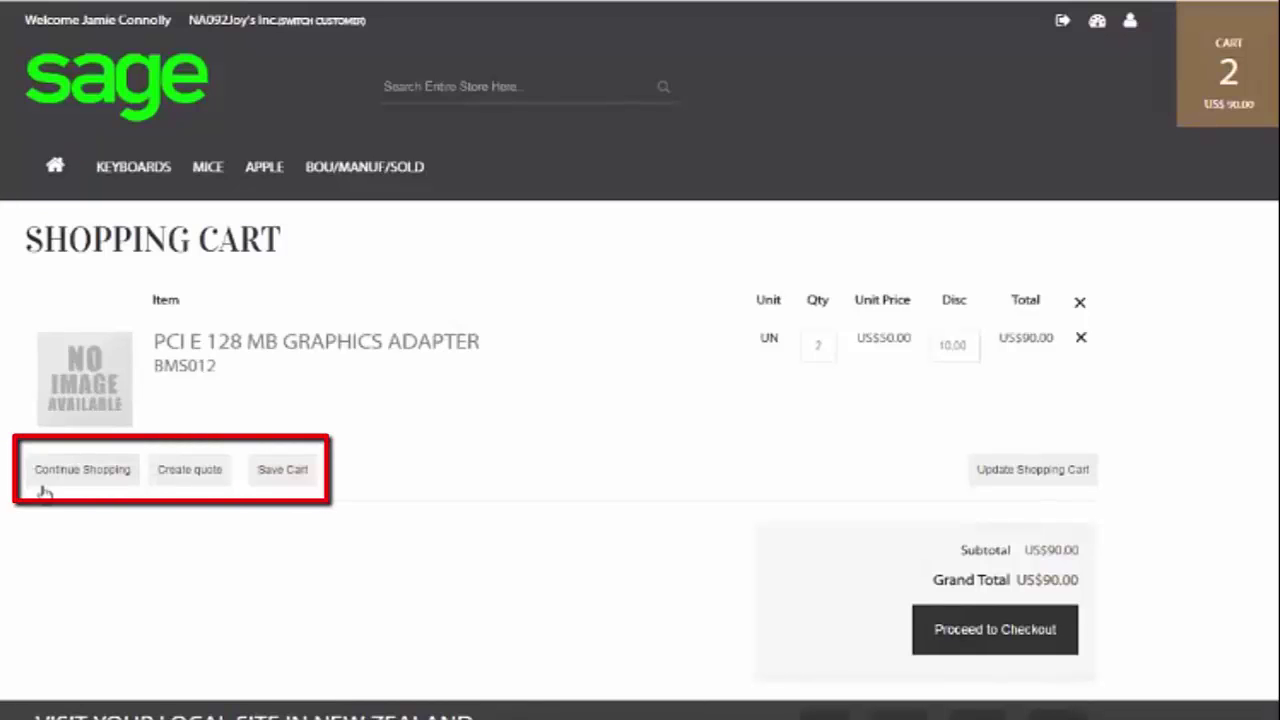
# Check out to the Seattle address with free shipping and payment on account, and place the order.
pyautogui.click(951, 628)
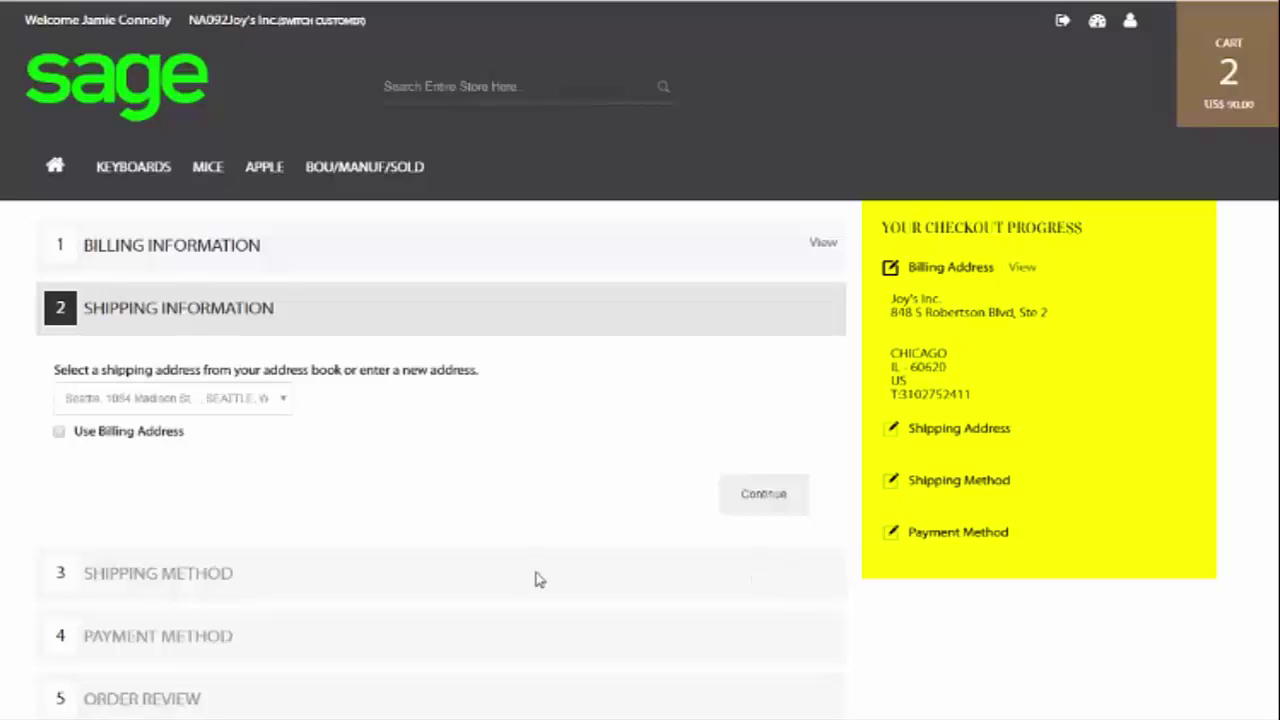
pyautogui.click(282, 403)
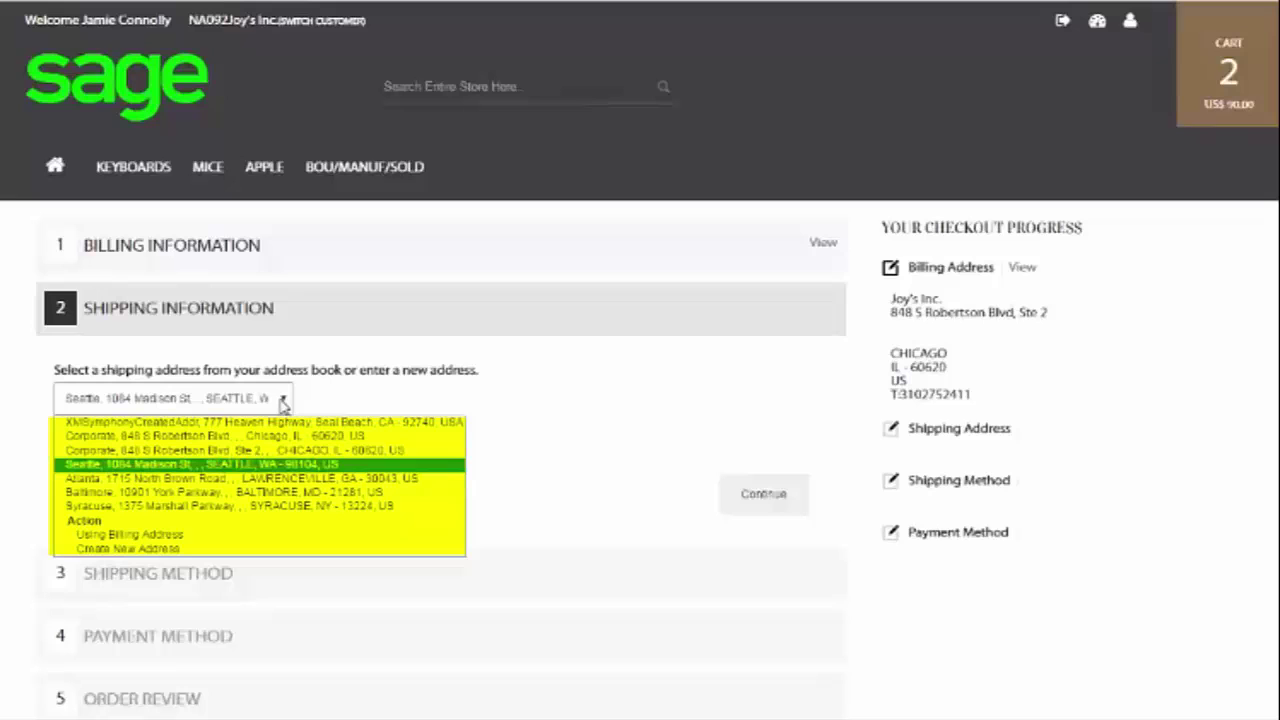
pyautogui.click(268, 466)
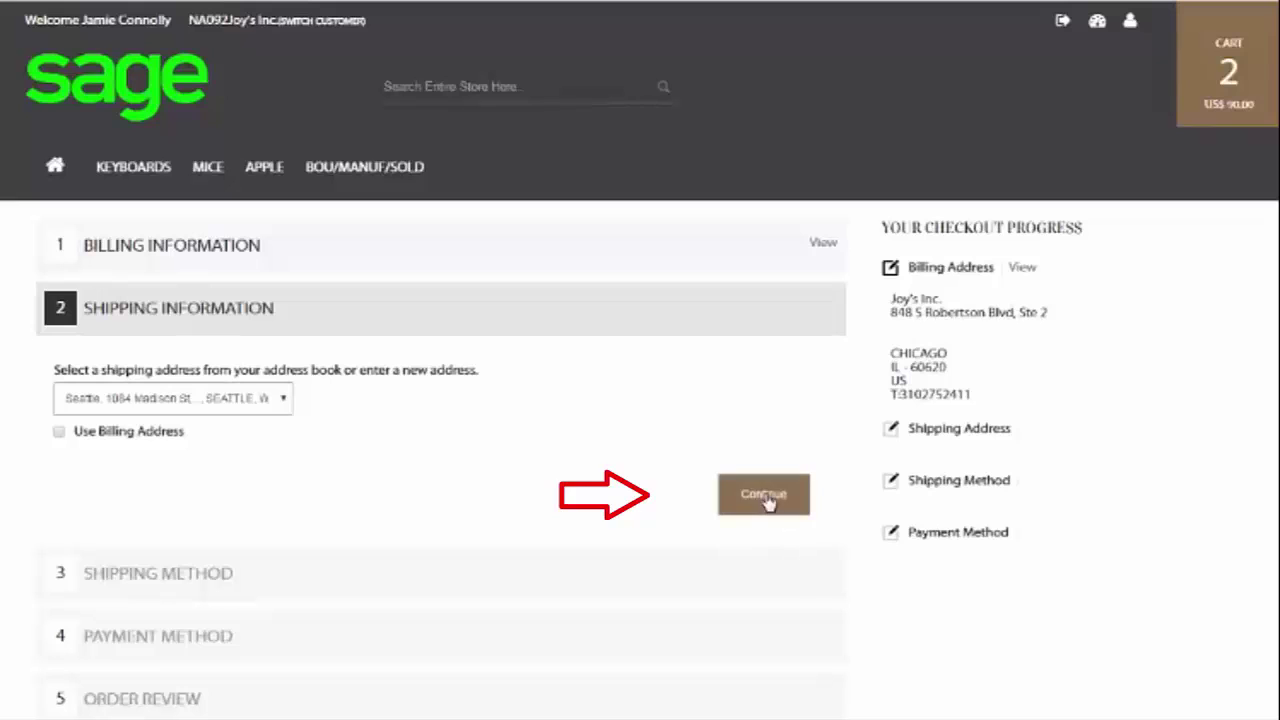
pyautogui.click(767, 504)
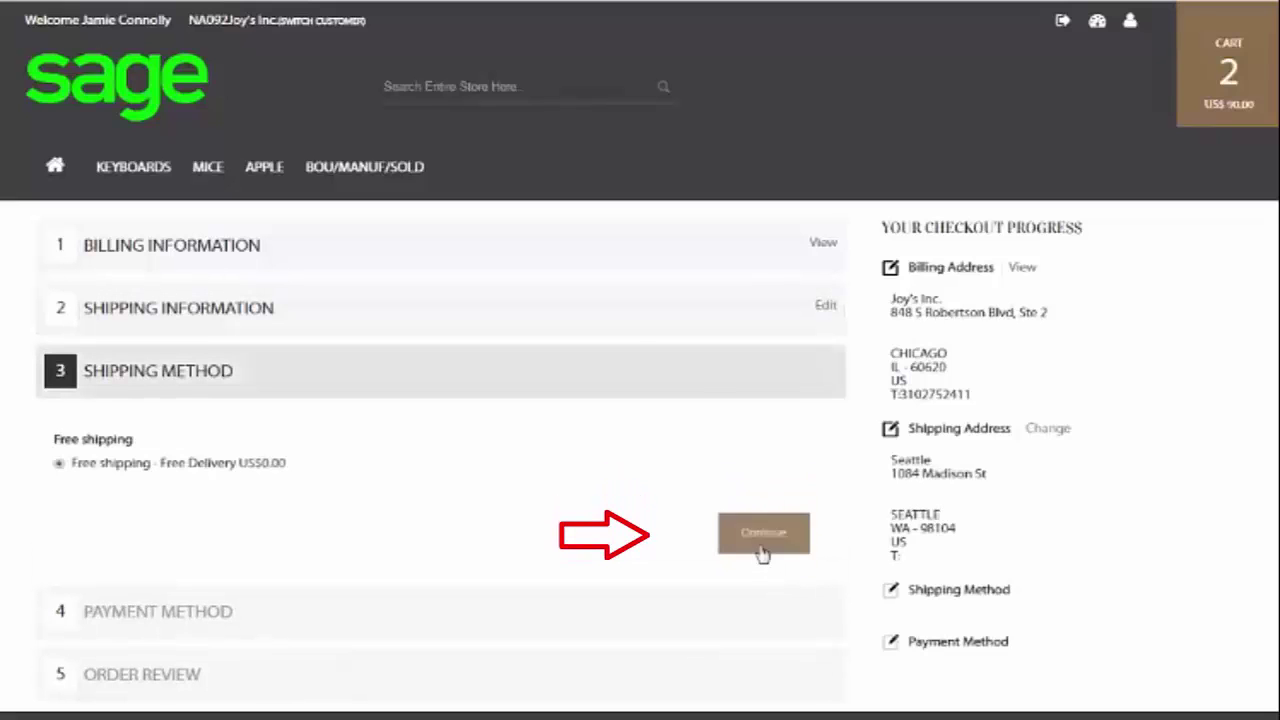
pyautogui.click(763, 545)
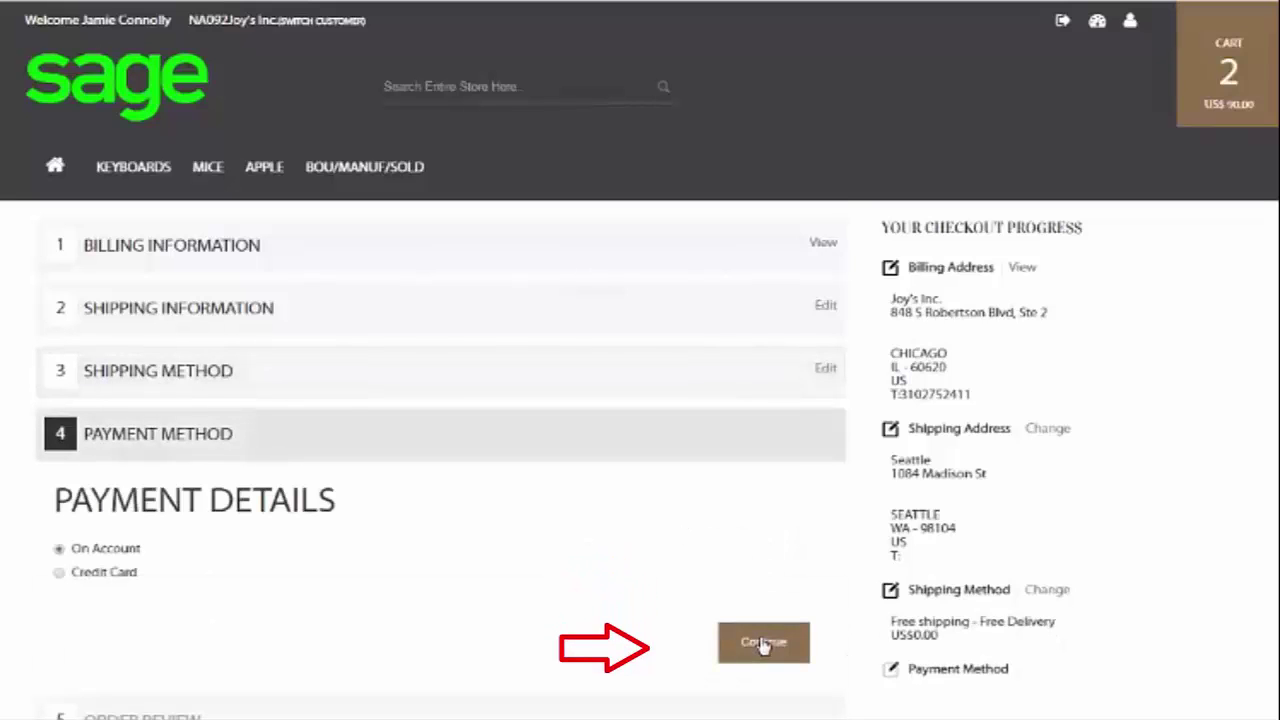
pyautogui.click(763, 646)
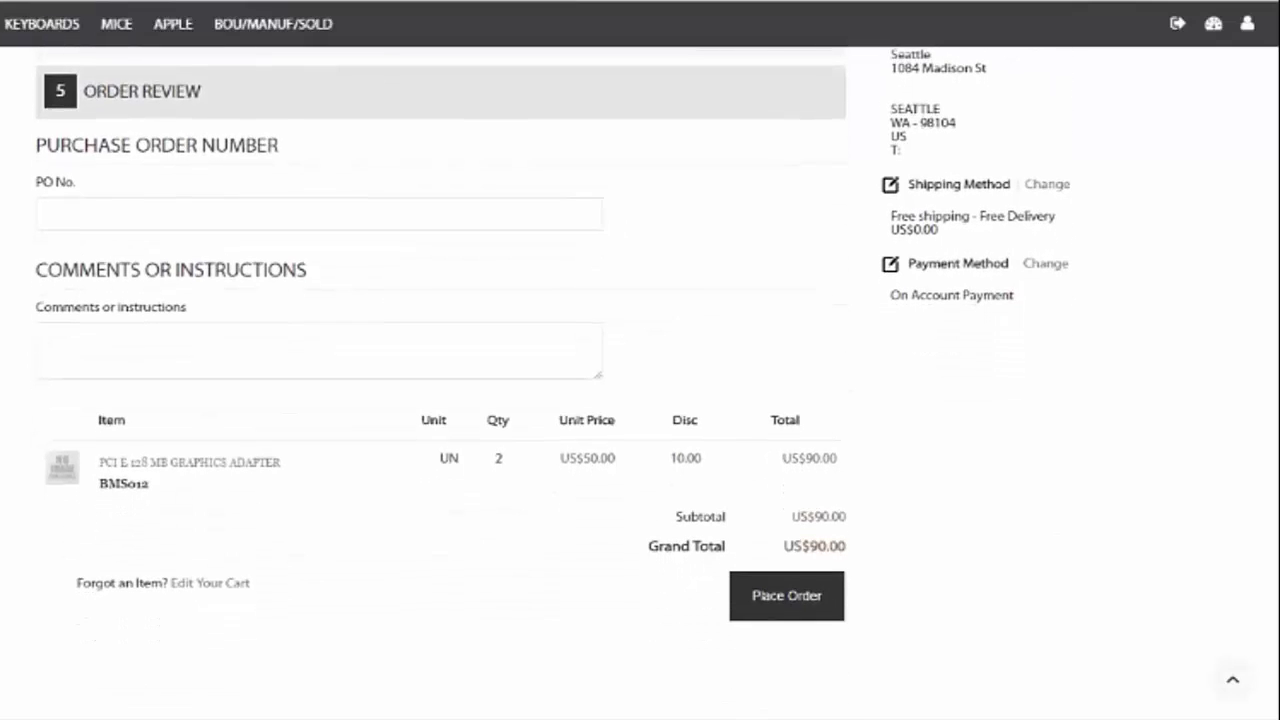
pyautogui.click(792, 597)
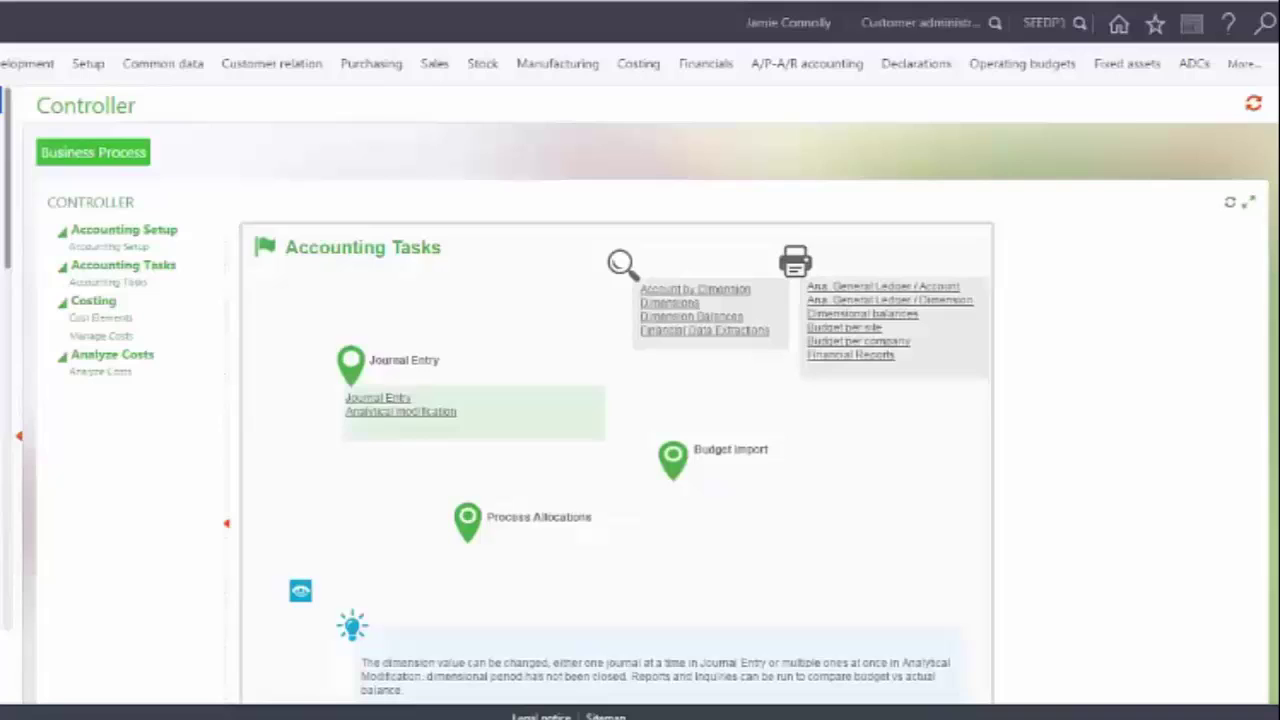
# Open order WO000000009 under ALL Full entry in Sage X3 Sales > Orders and view its BMS012 line.
pyautogui.click(434, 78)
pyautogui.moveTo(130, 180)
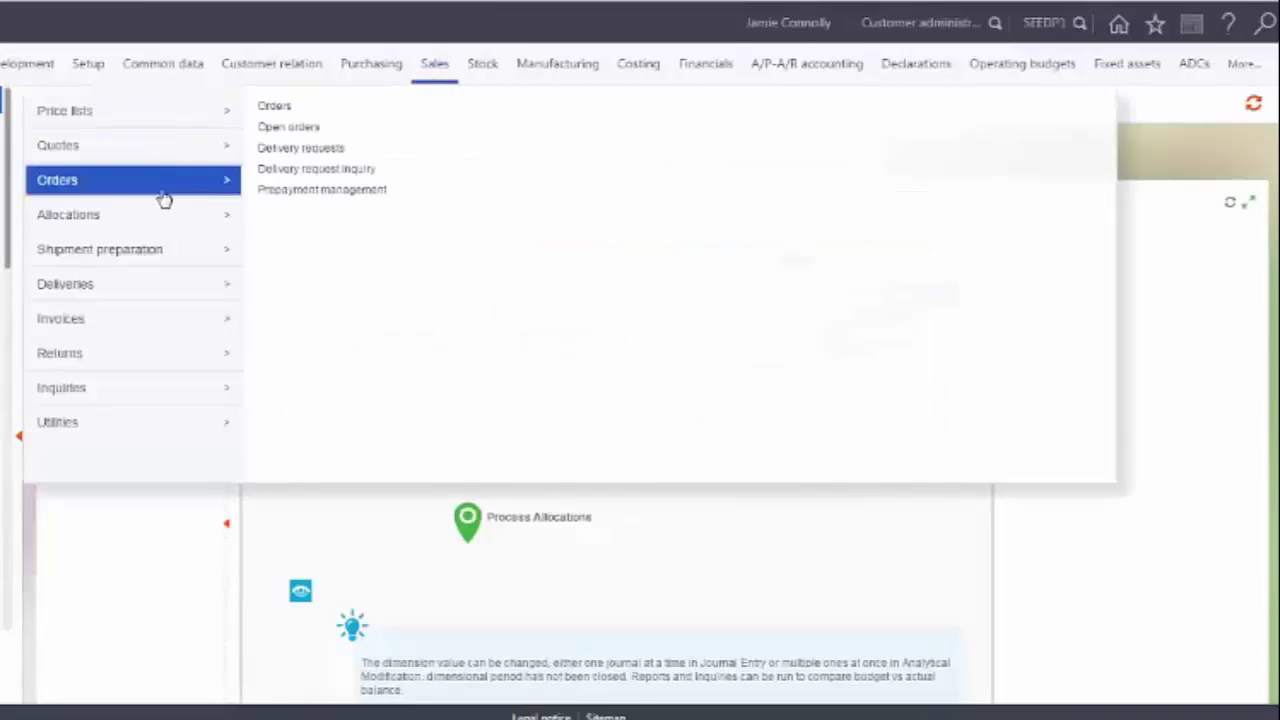
pyautogui.click(274, 107)
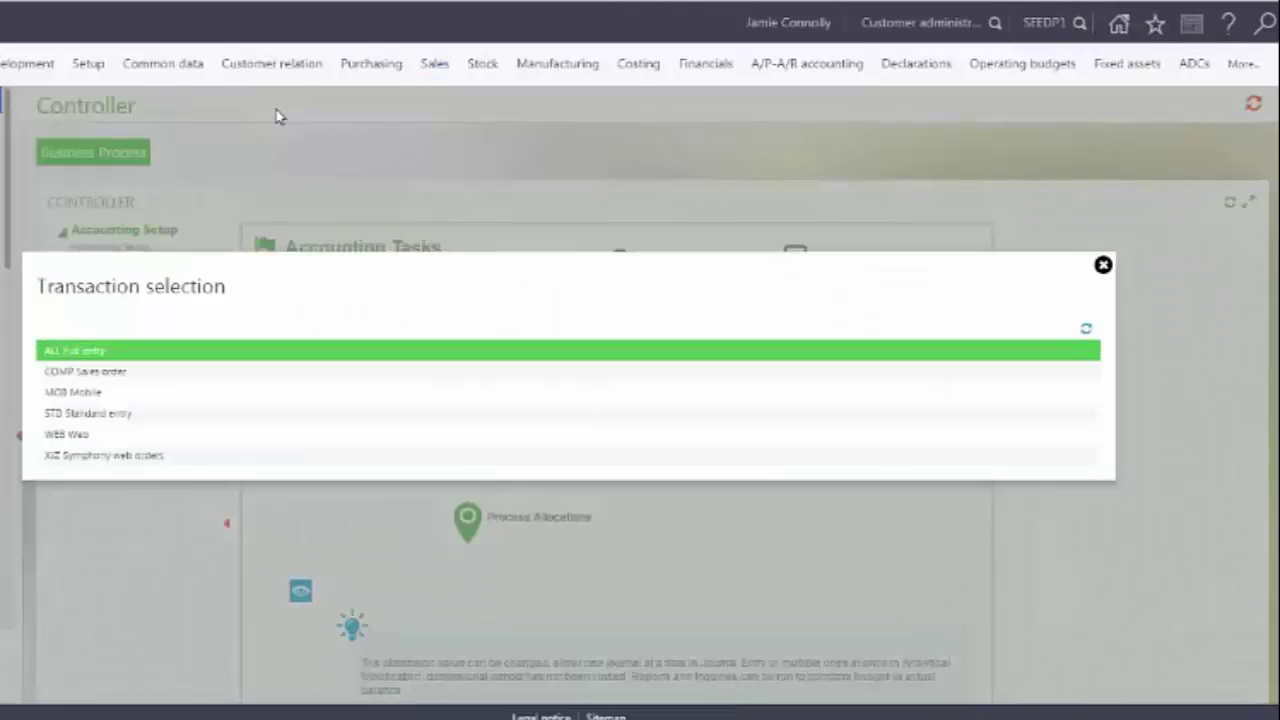
pyautogui.click(108, 353)
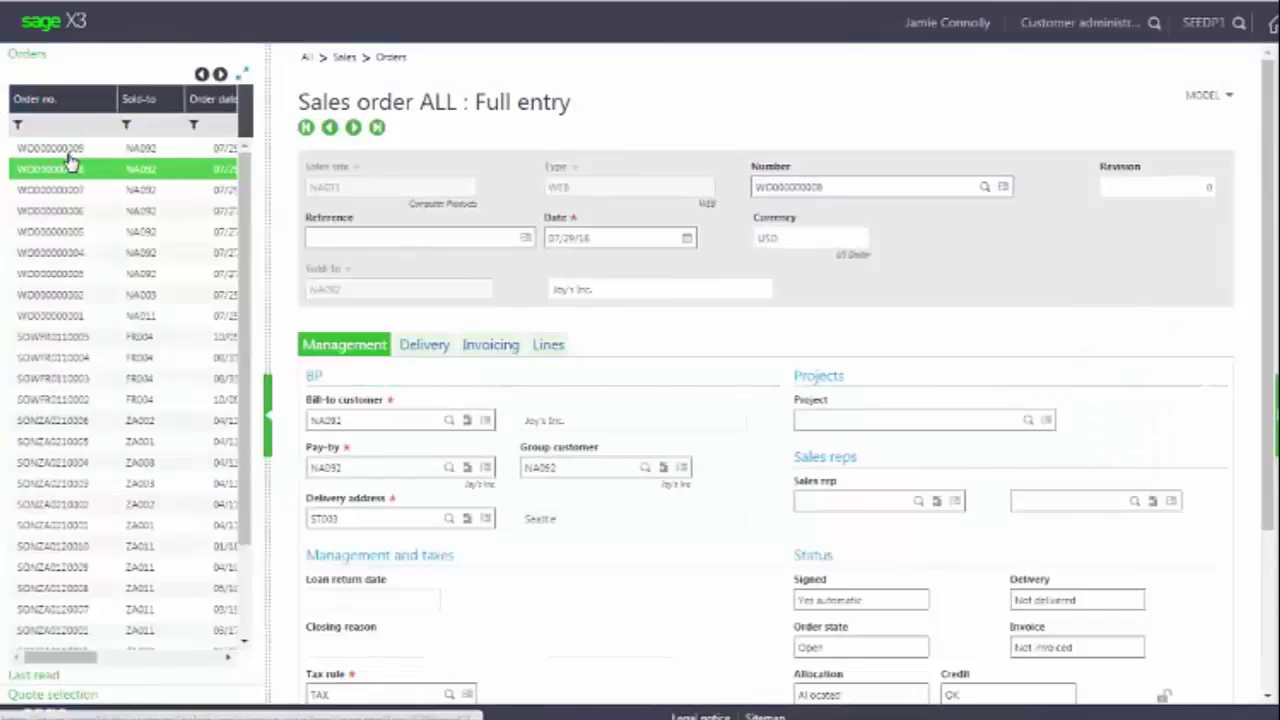
pyautogui.click(69, 150)
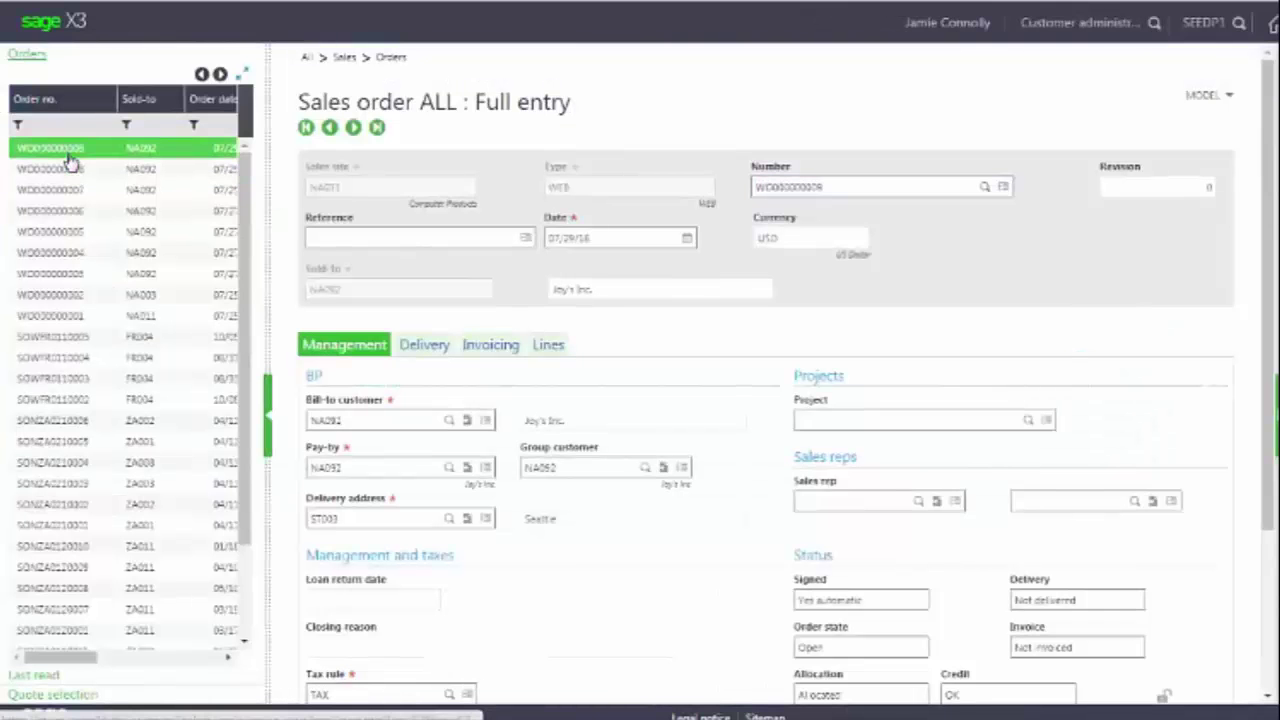
pyautogui.click(547, 346)
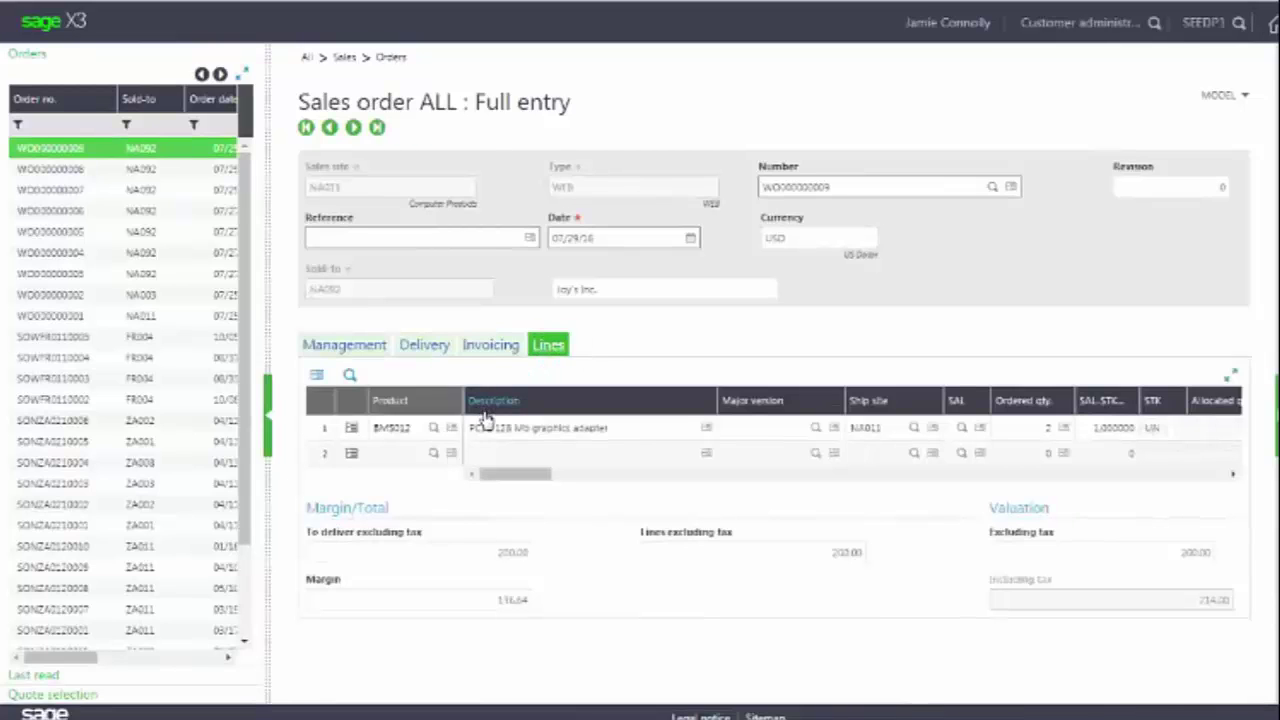
pyautogui.click(518, 455)
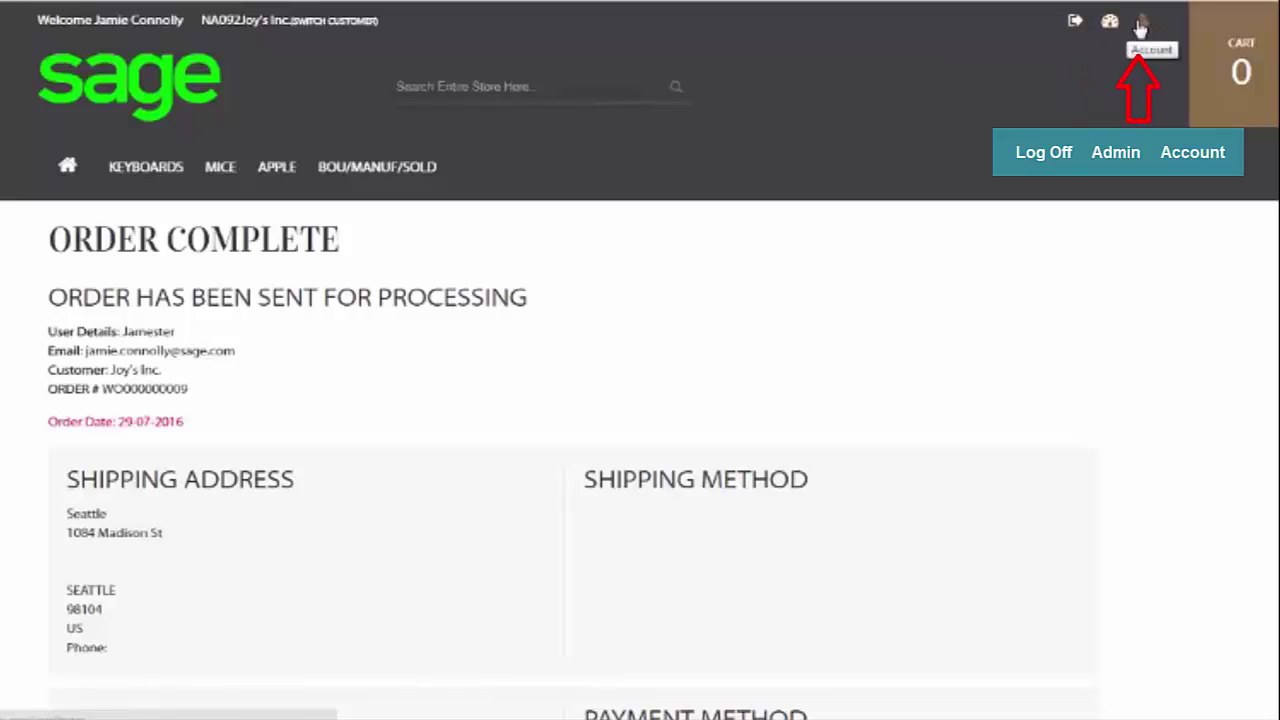
# Open My Account > Orders to see WO000000009 for US$90.00 marked Processing.
pyautogui.click(1141, 22)
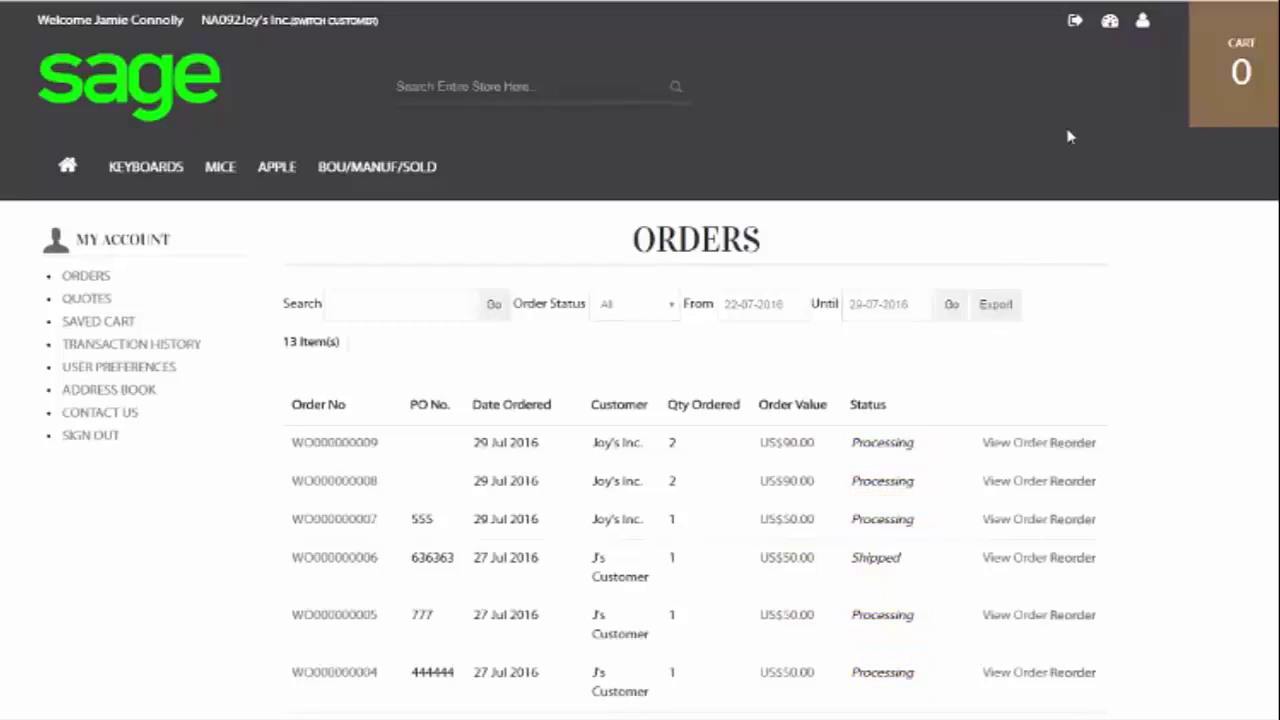
# Enter the admin dashboard and expand Customers, Sales Rep, Content Management and Sage Integration in the sidebar.
pyautogui.click(1109, 37)
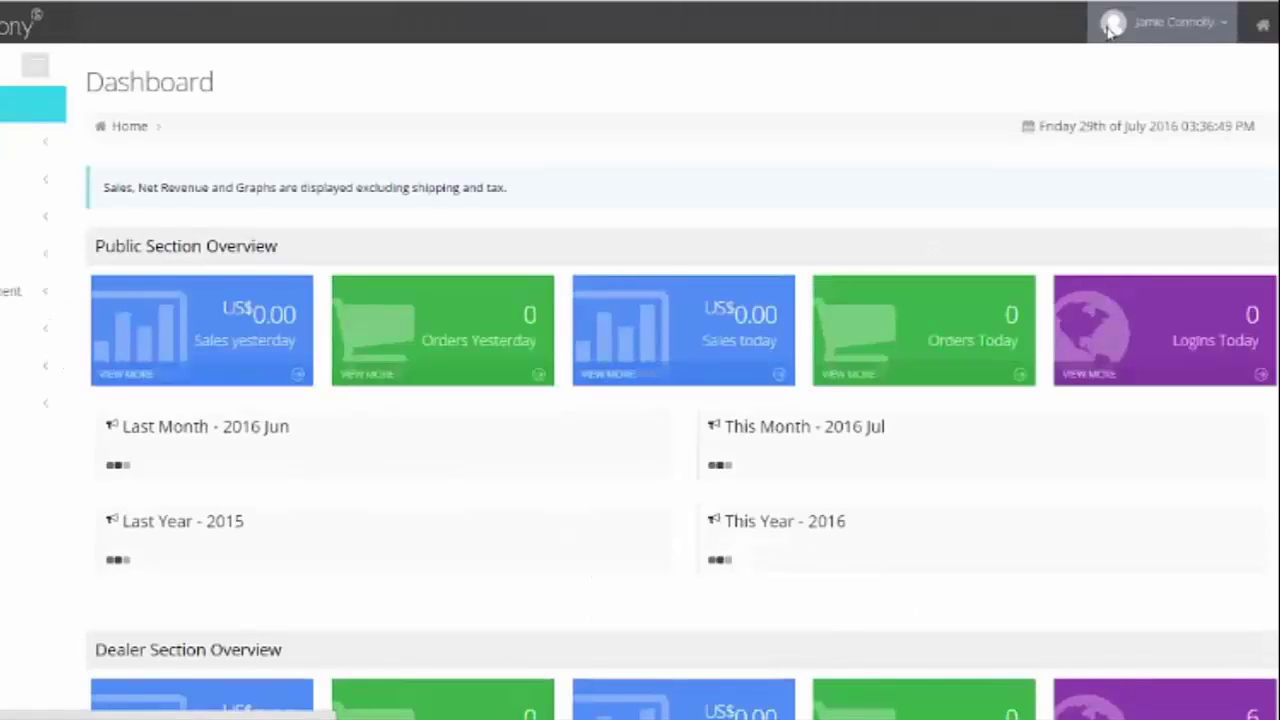
pyautogui.click(1110, 24)
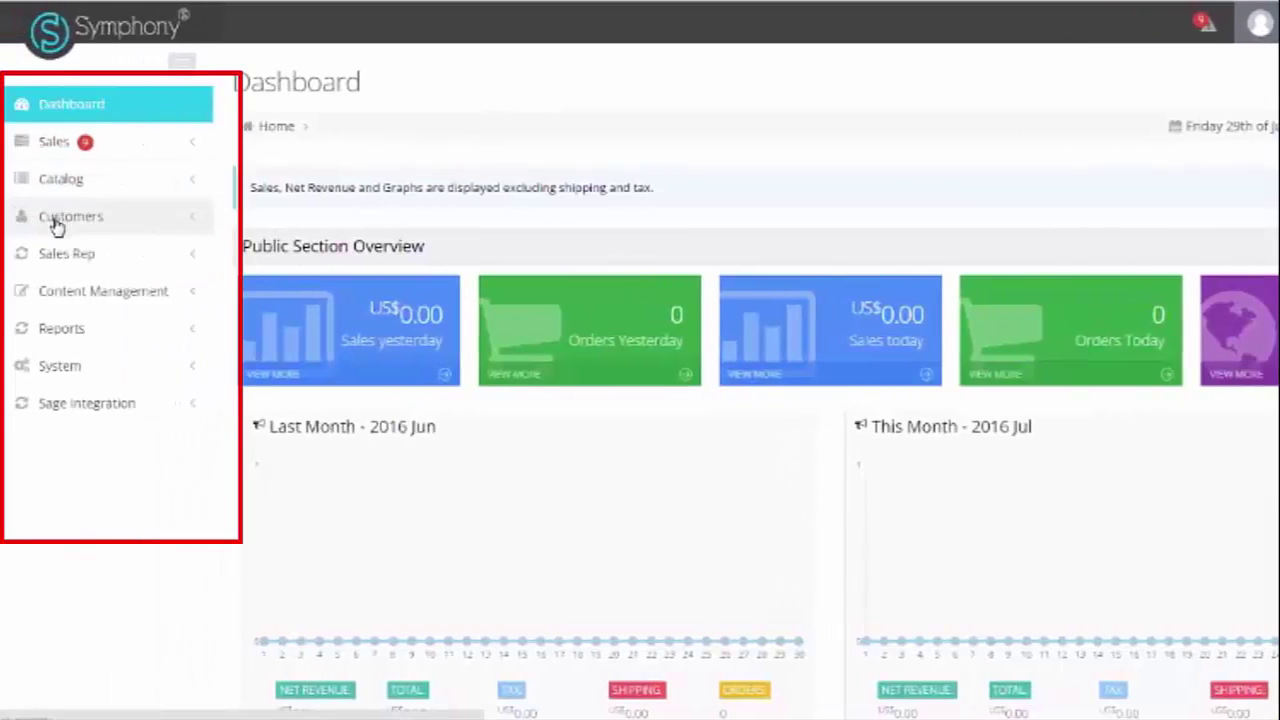
pyautogui.click(57, 220)
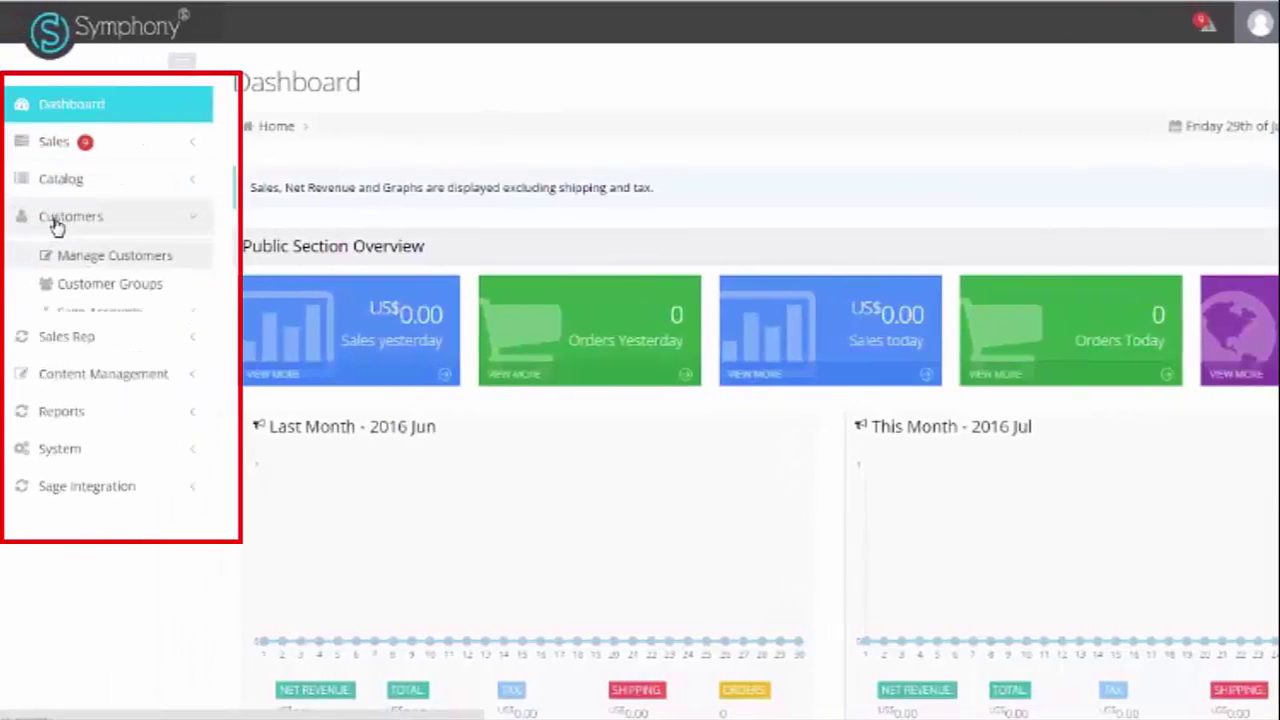
pyautogui.click(62, 352)
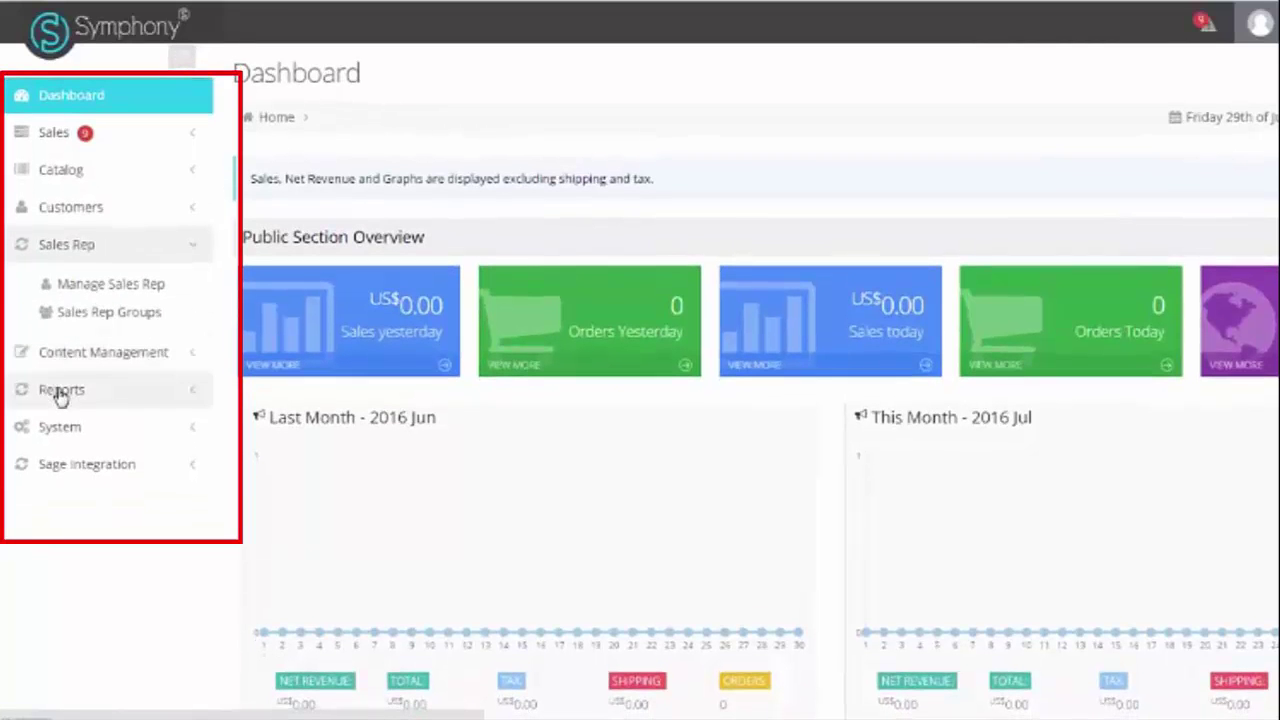
pyautogui.click(59, 365)
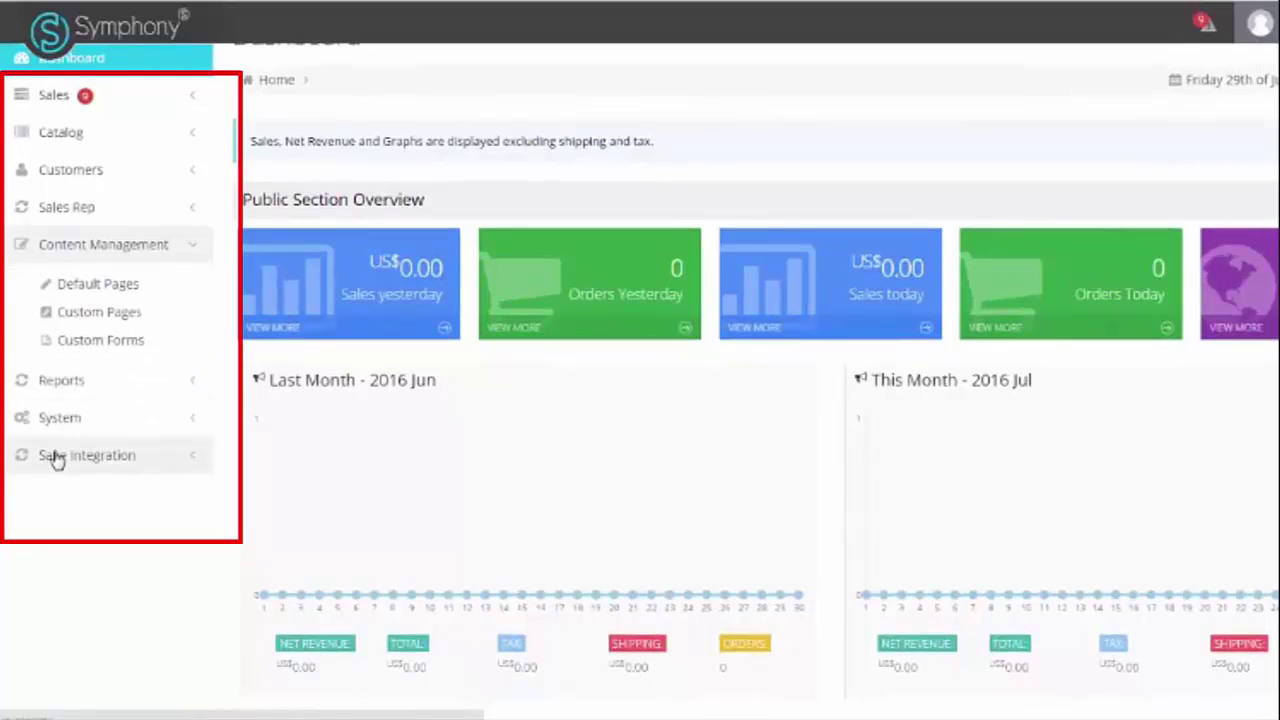
pyautogui.click(55, 457)
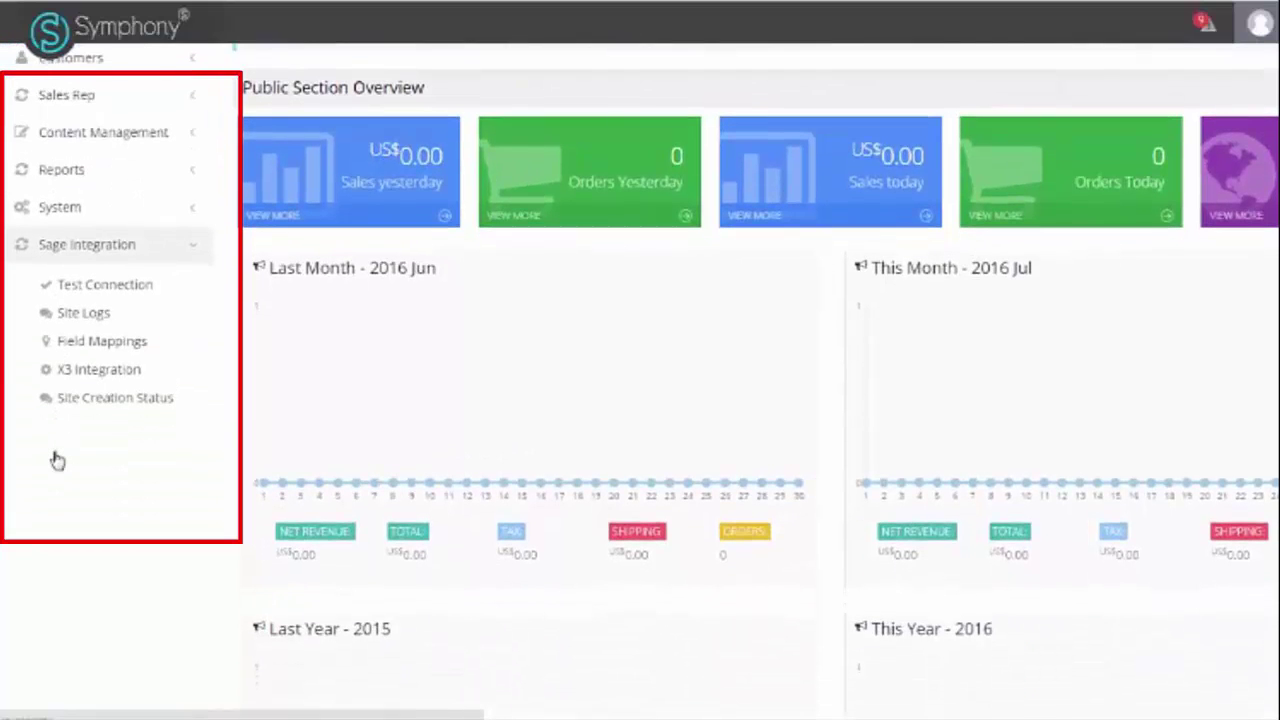
# Review the X3 Integration settings page, then open Test Connection with its replication time offset.
pyautogui.click(83, 385)
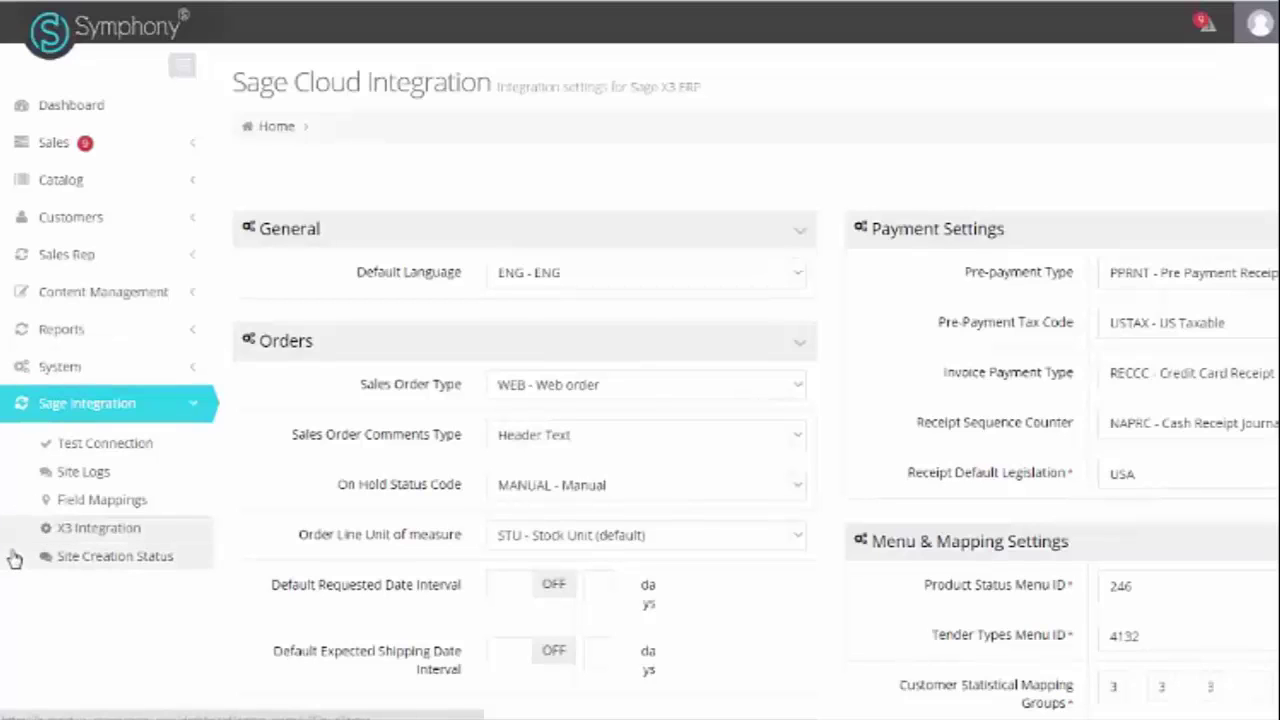
pyautogui.click(85, 452)
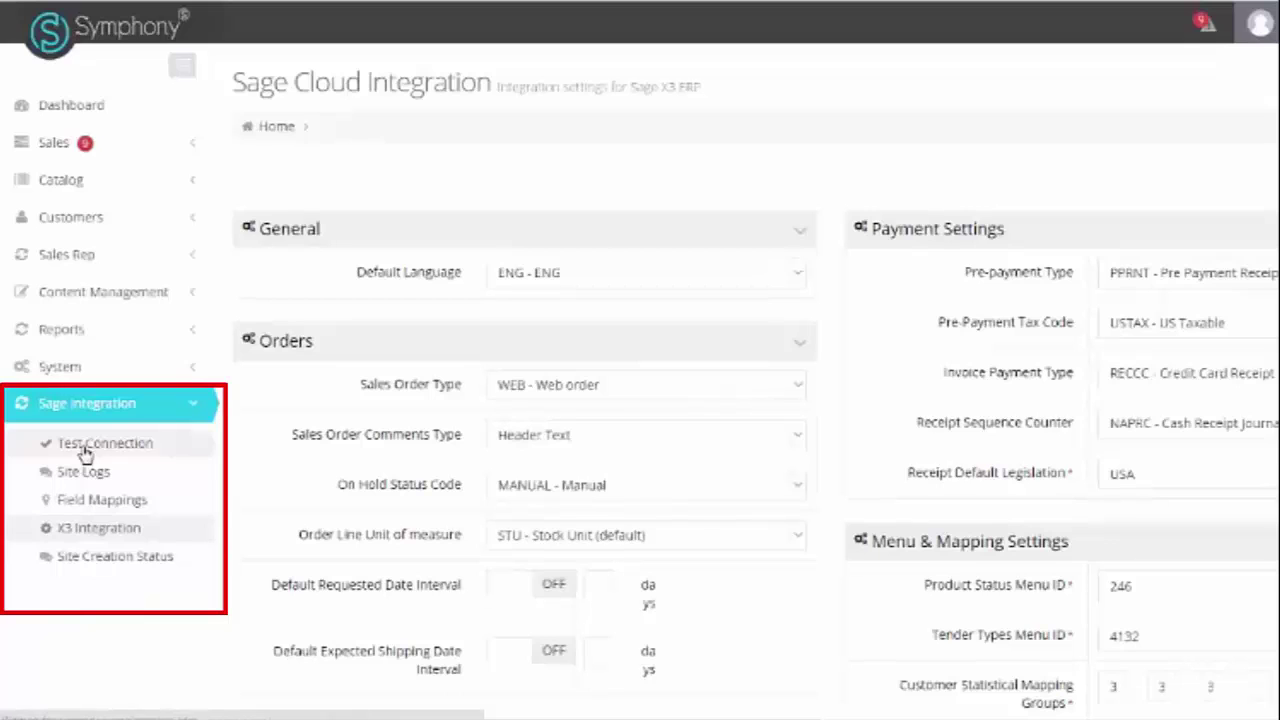